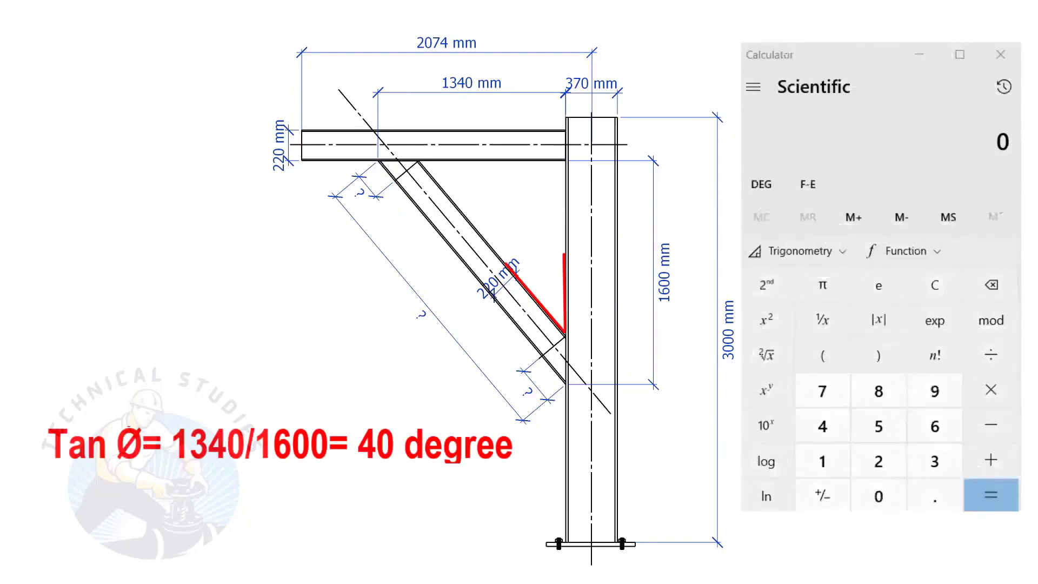
- Divide 1340 by 1600 to get 0.8375
{"action": "left_click", "coordinate": [833, 459]}
{"action": "left_click", "coordinate": [931, 461]}
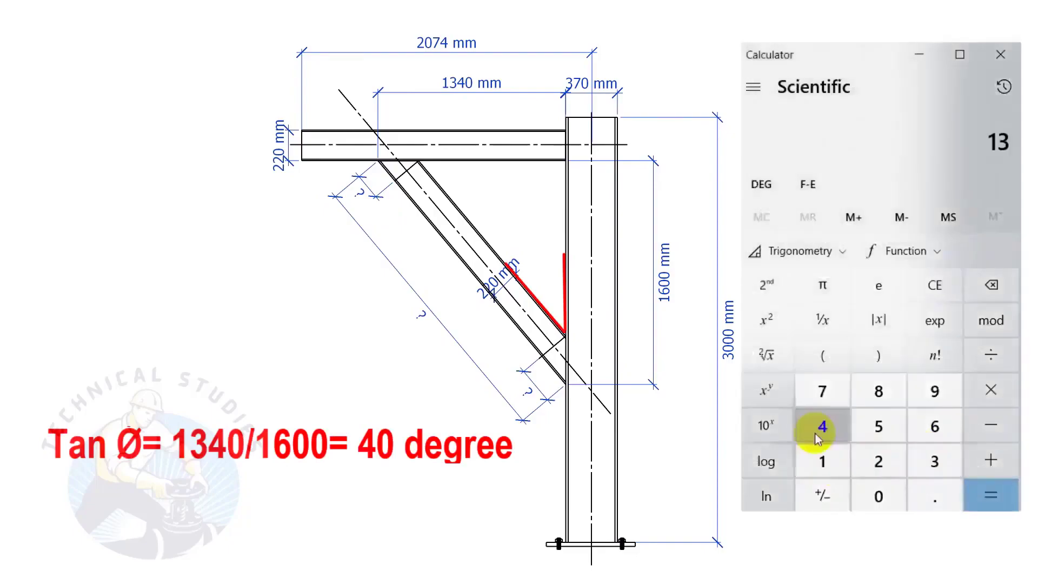
{"action": "left_click", "coordinate": [817, 430]}
{"action": "left_click", "coordinate": [877, 495]}
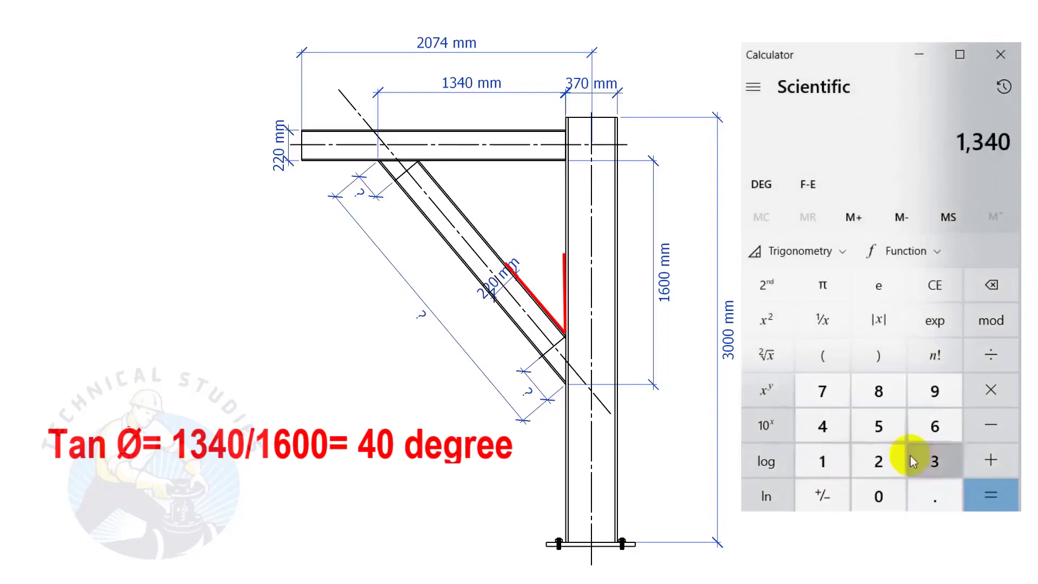
{"action": "left_click", "coordinate": [991, 356]}
{"action": "left_click", "coordinate": [822, 461]}
{"action": "left_click", "coordinate": [935, 425]}
{"action": "left_click", "coordinate": [872, 497]}
{"action": "left_click", "coordinate": [871, 497]}
{"action": "left_click", "coordinate": [991, 494]}
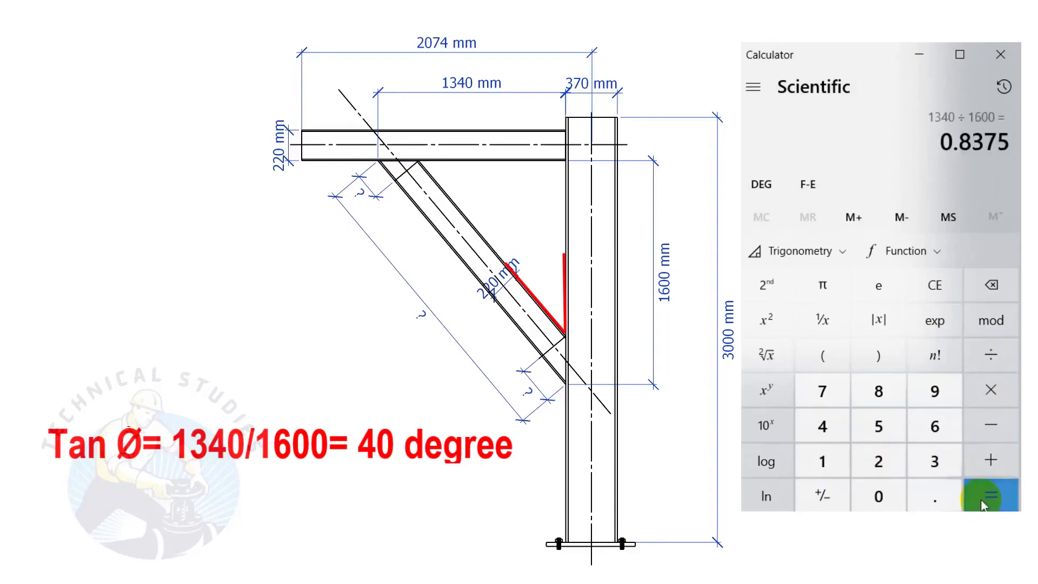
- Take the inverse tangent of 0.8375, giving a brace angle of about 39.95°
{"action": "left_click", "coordinate": [784, 251]}
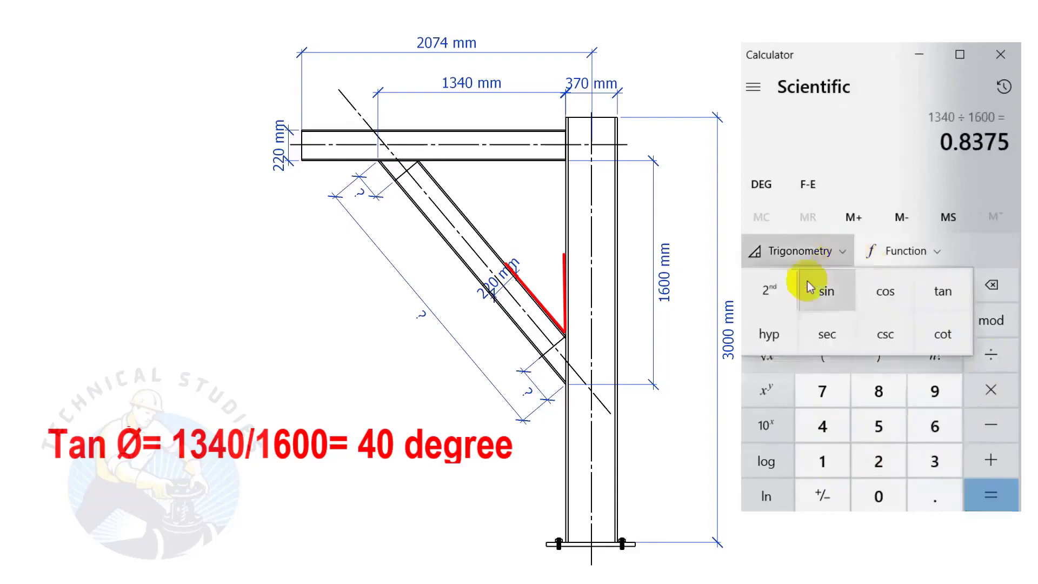
{"action": "left_click", "coordinate": [768, 289]}
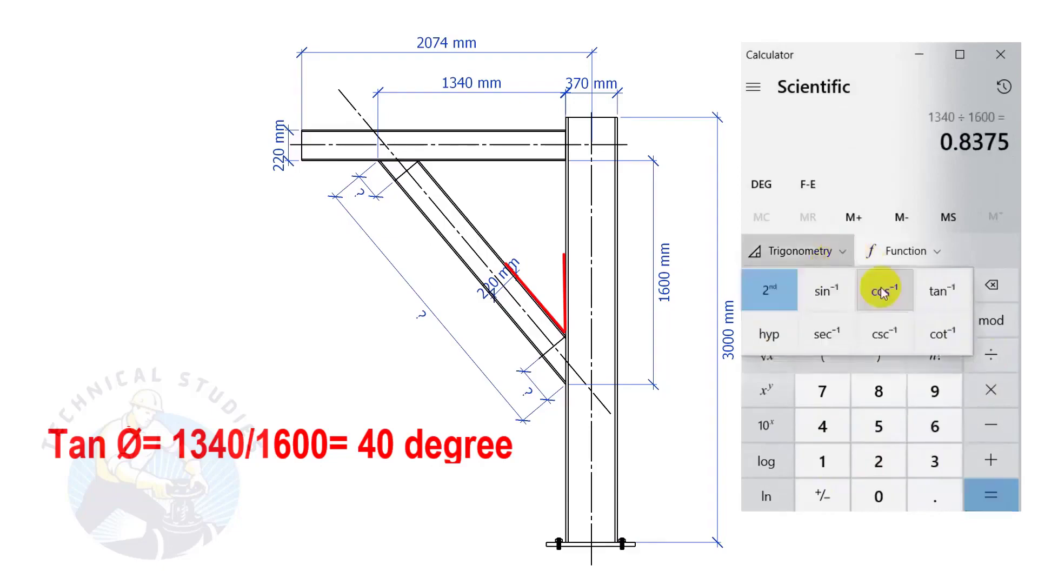
{"action": "left_click", "coordinate": [938, 292]}
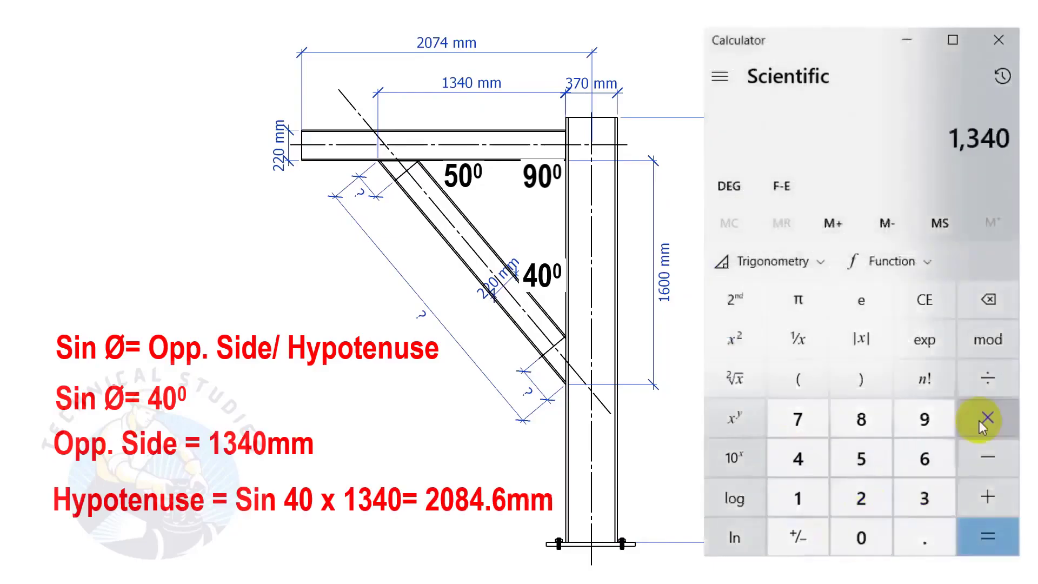
- Calculate 1340 ÷ sin 40° for a brace length of about 2,084.67 mm
{"action": "left_click", "coordinate": [998, 379]}
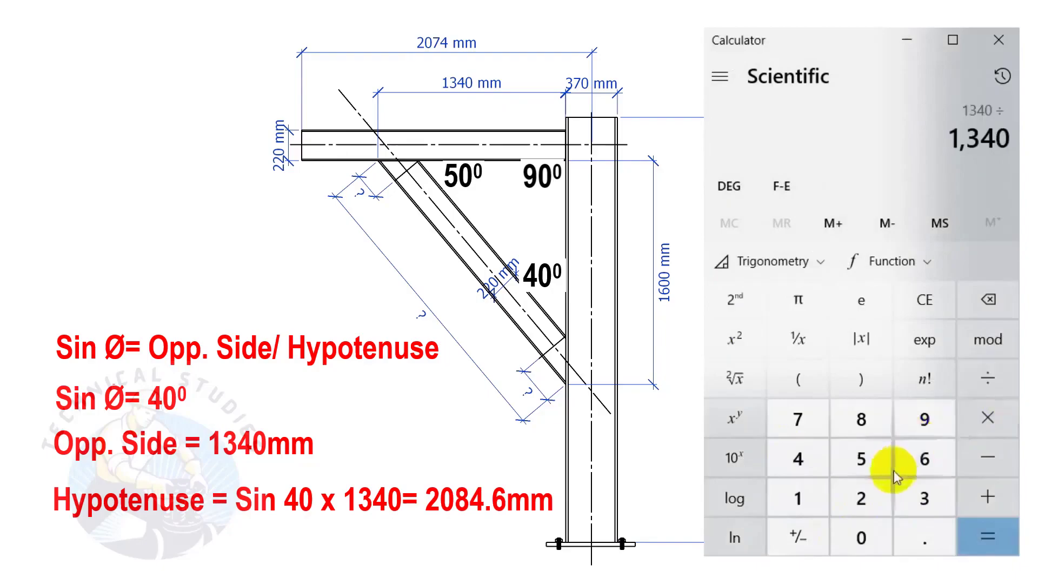
{"action": "left_click", "coordinate": [798, 458]}
{"action": "left_click", "coordinate": [860, 536]}
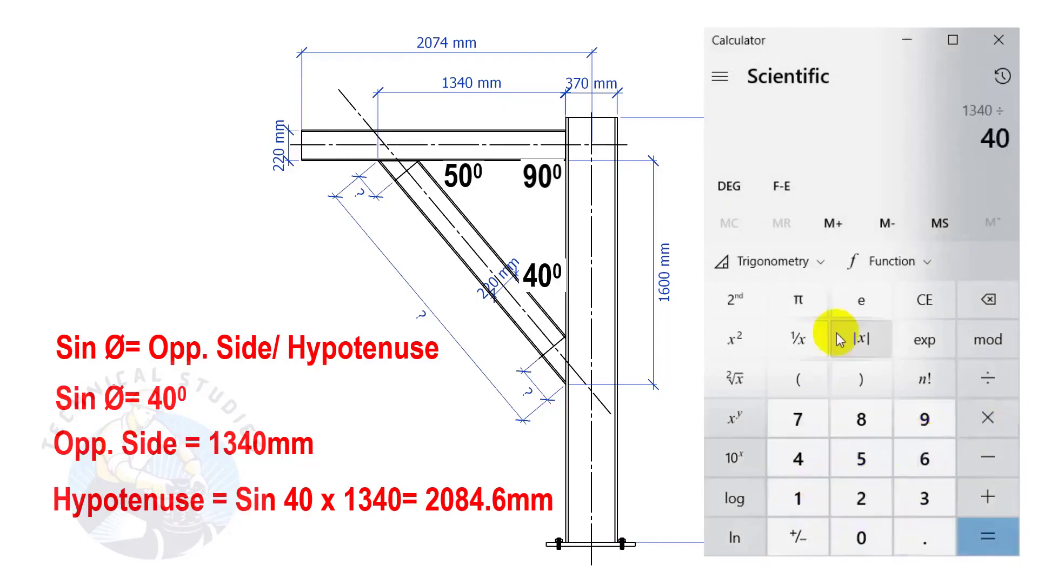
{"action": "left_click", "coordinate": [827, 263]}
{"action": "left_click", "coordinate": [802, 305]}
{"action": "left_click", "coordinate": [994, 541]}
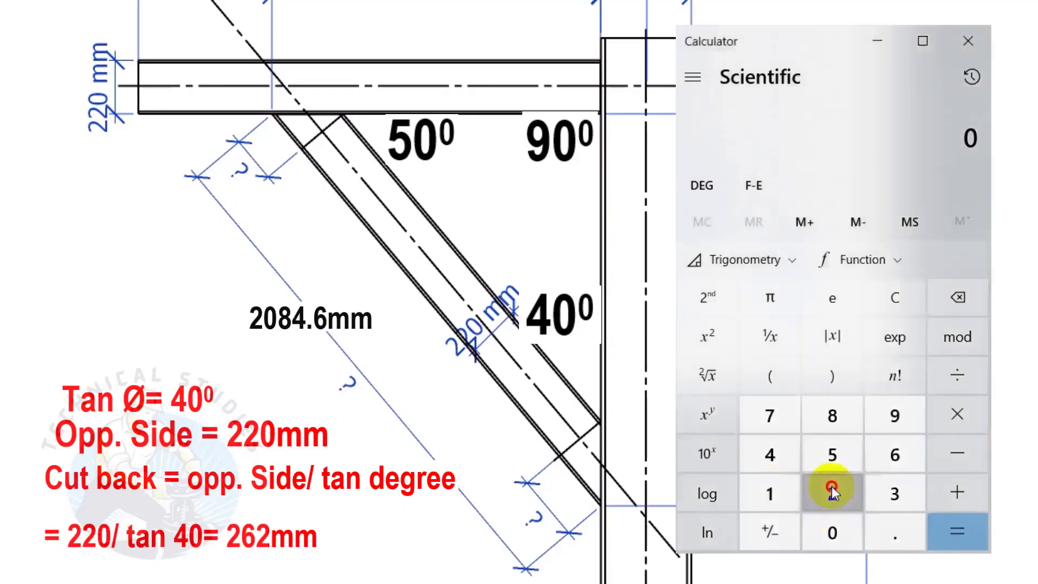
- Calculate 220 ÷ tan 40° for a first cutback of about 262.19 mm
{"action": "left_click", "coordinate": [833, 492]}
{"action": "left_click", "coordinate": [832, 528]}
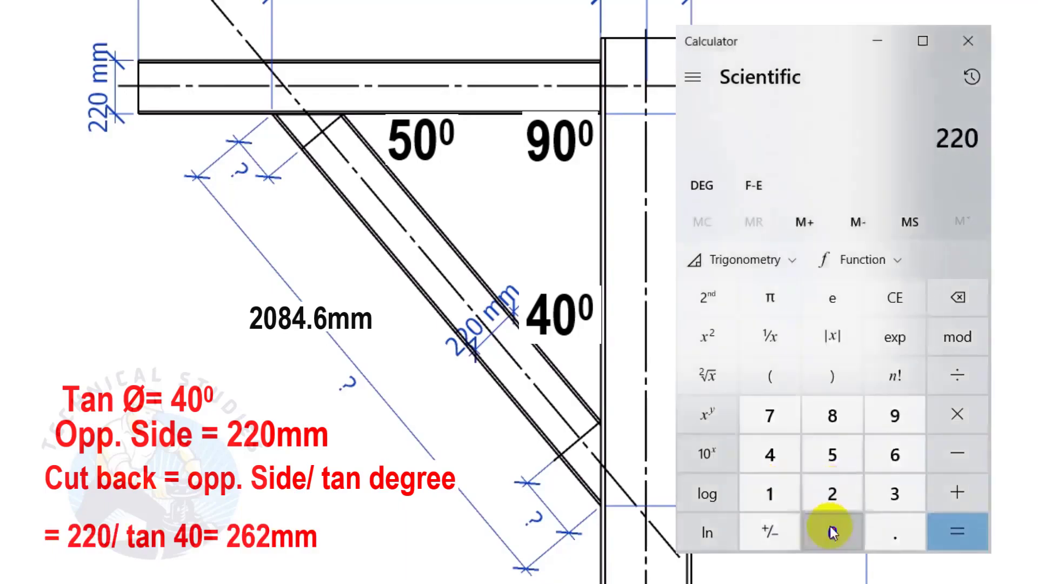
{"action": "left_click", "coordinate": [971, 374]}
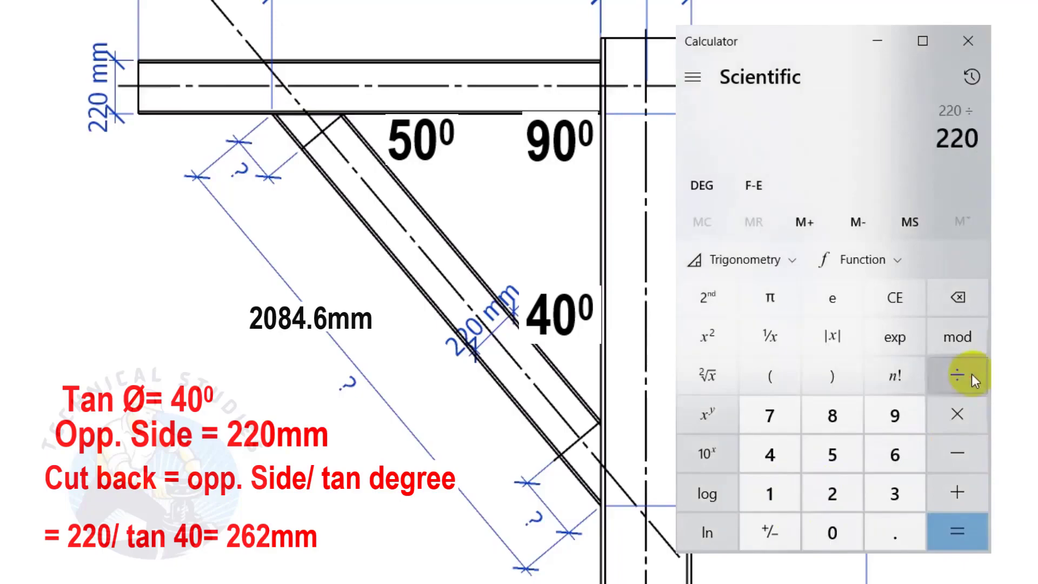
{"action": "left_click", "coordinate": [758, 455]}
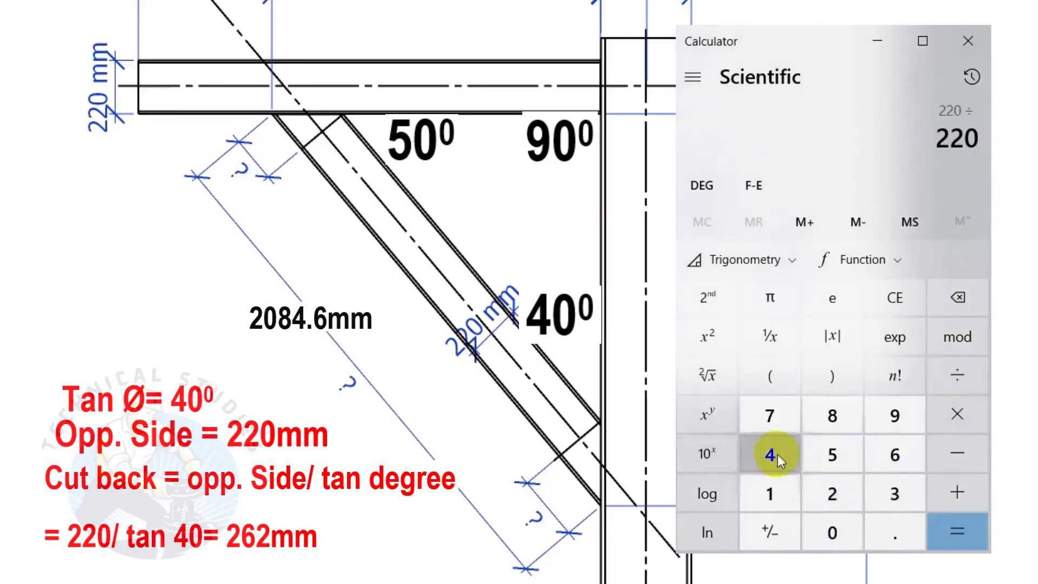
{"action": "left_click", "coordinate": [830, 526]}
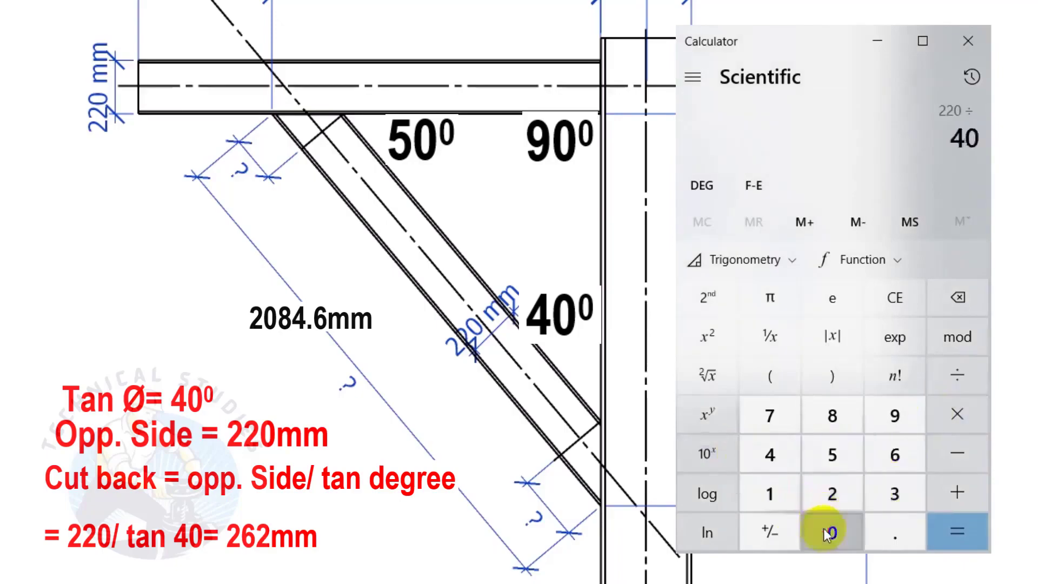
{"action": "left_click", "coordinate": [793, 260]}
{"action": "left_click", "coordinate": [918, 306]}
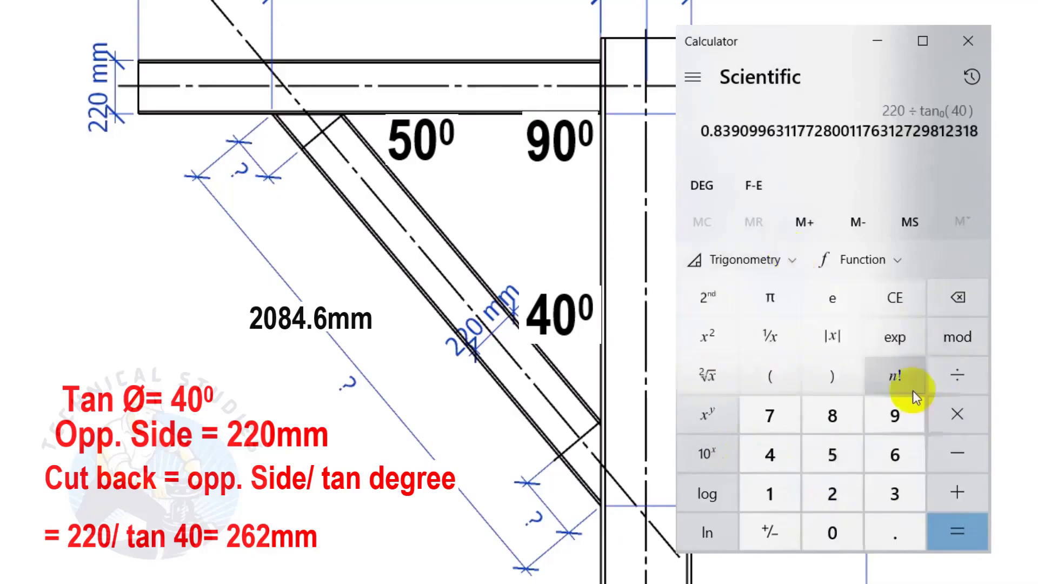
{"action": "left_click", "coordinate": [987, 533]}
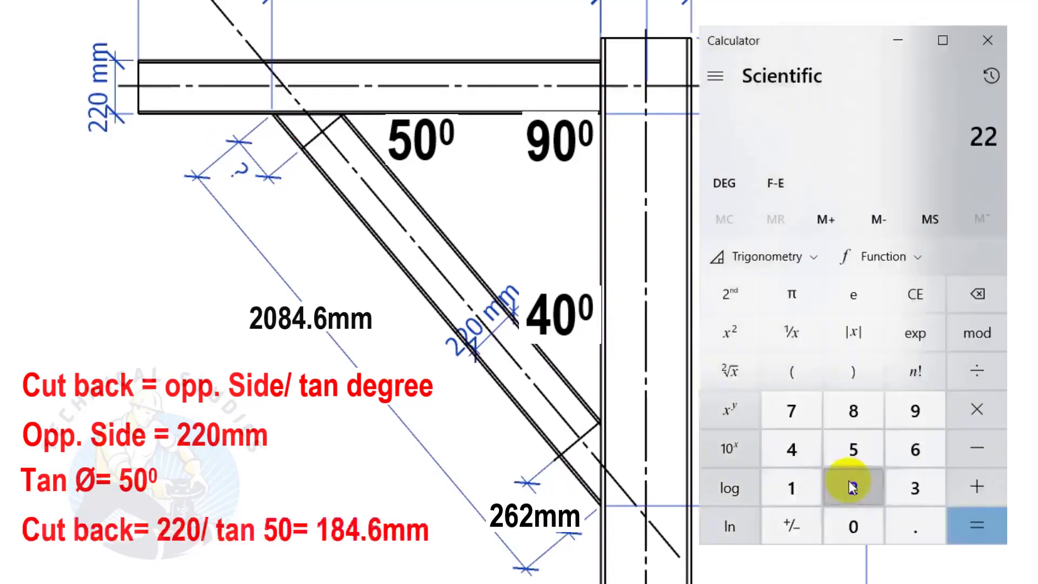
- Enter 220 ÷ 5, beginning the 220 ÷ tan 50° cutback calculation
{"action": "left_click", "coordinate": [847, 528]}
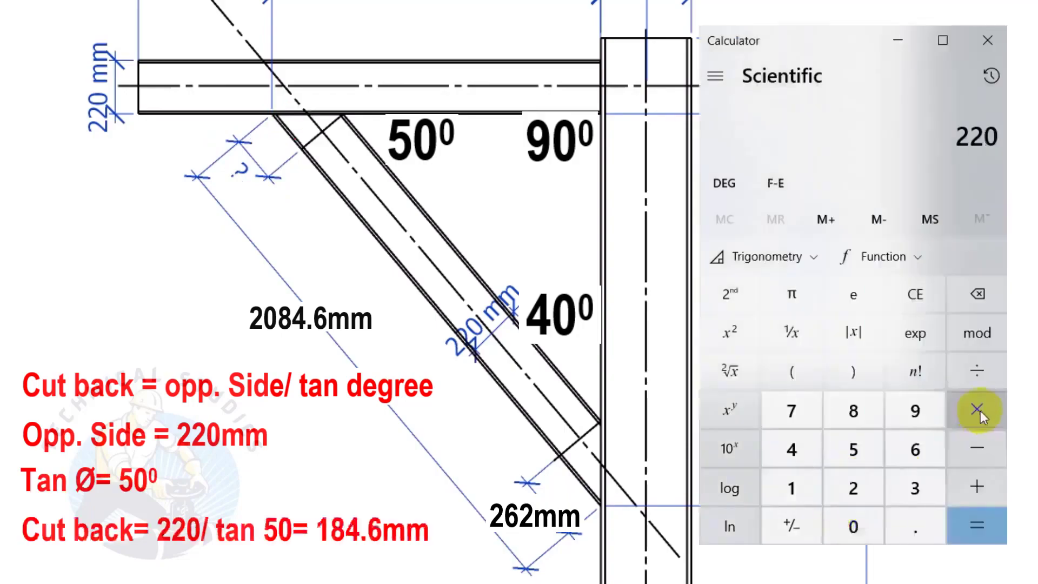
{"action": "left_click", "coordinate": [979, 374]}
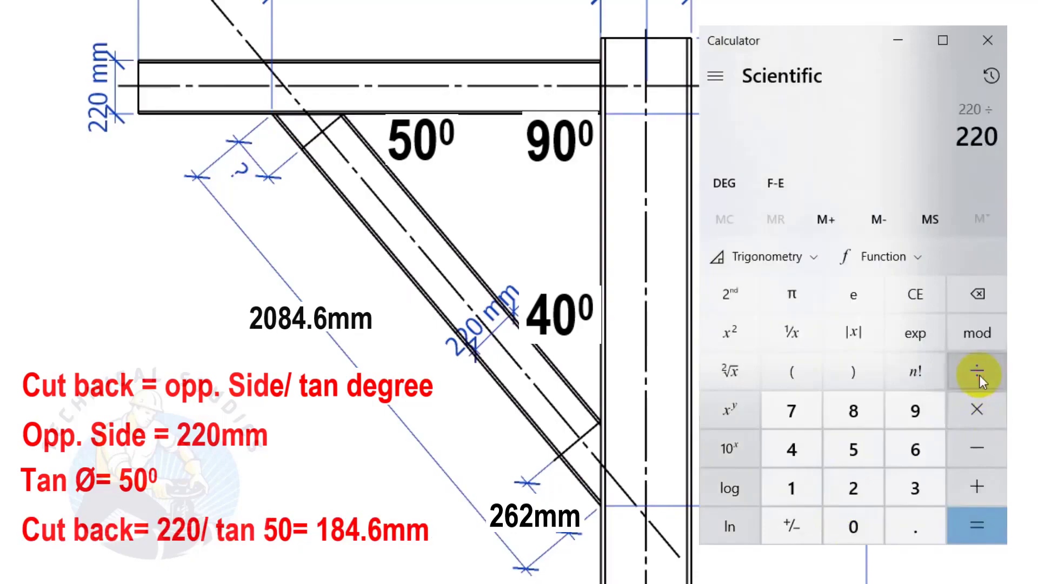
{"action": "left_click", "coordinate": [865, 448]}
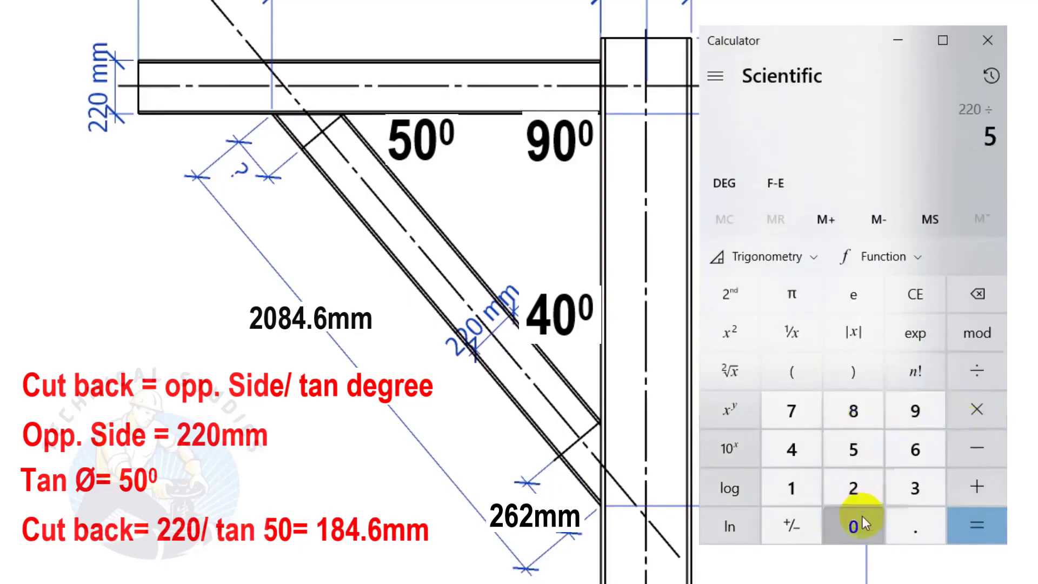